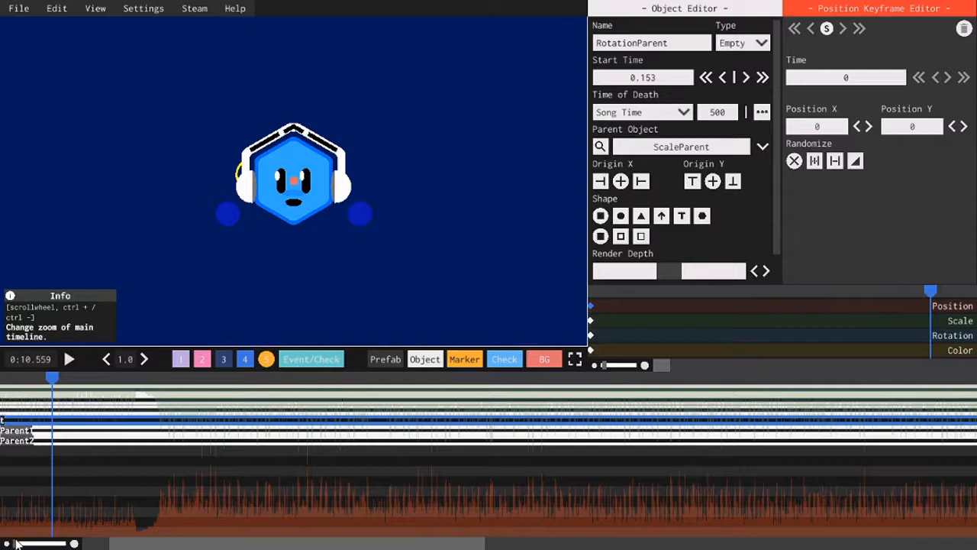
Select the FaceParent object at the start of the timeline and try shifting its position, returning it to 0.
drag(266, 544, 186, 532)
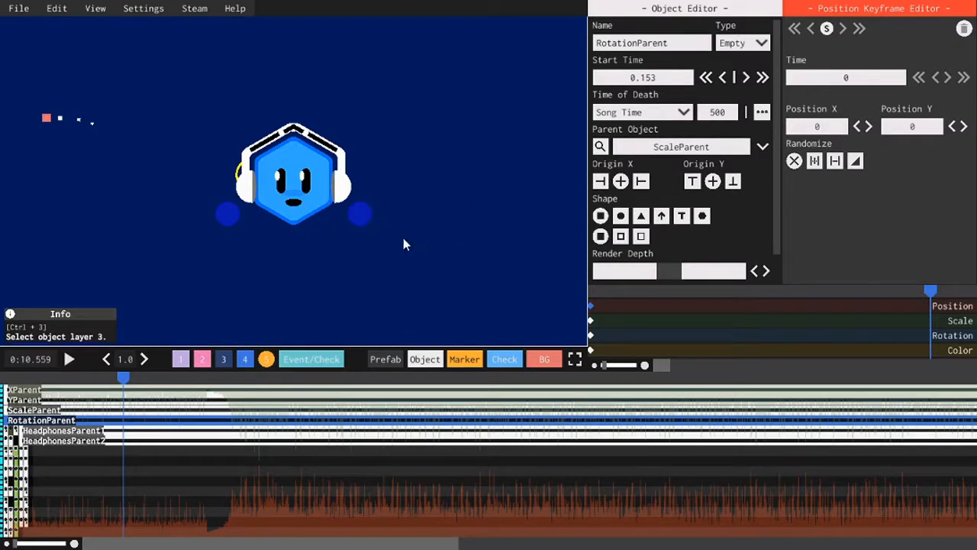
drag(15, 544, 25, 544)
drag(164, 546, 25, 544)
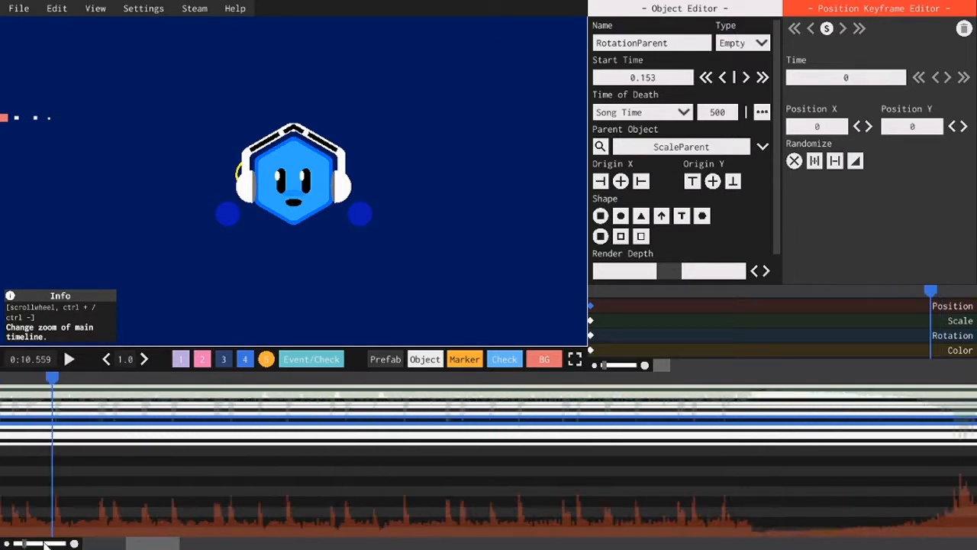
drag(155, 544, 90, 542)
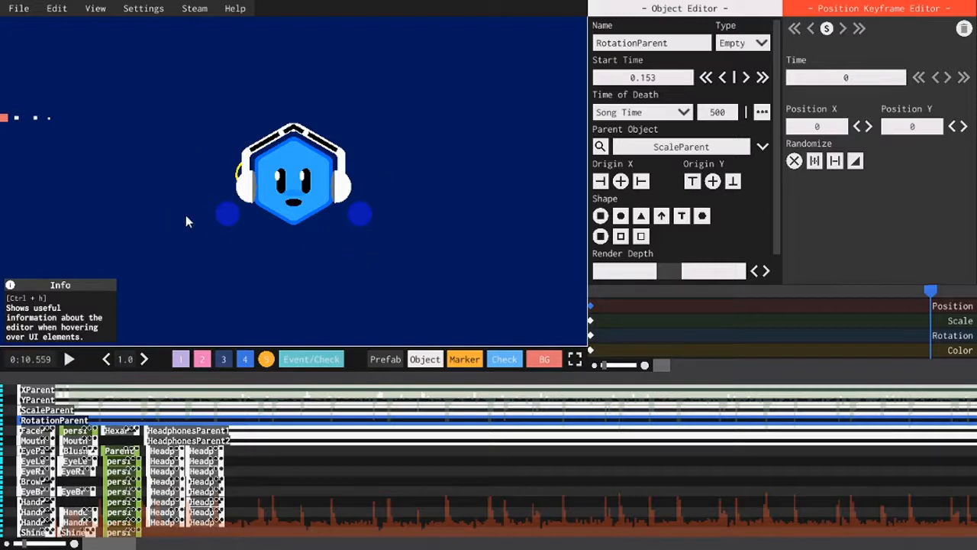
click(29, 432)
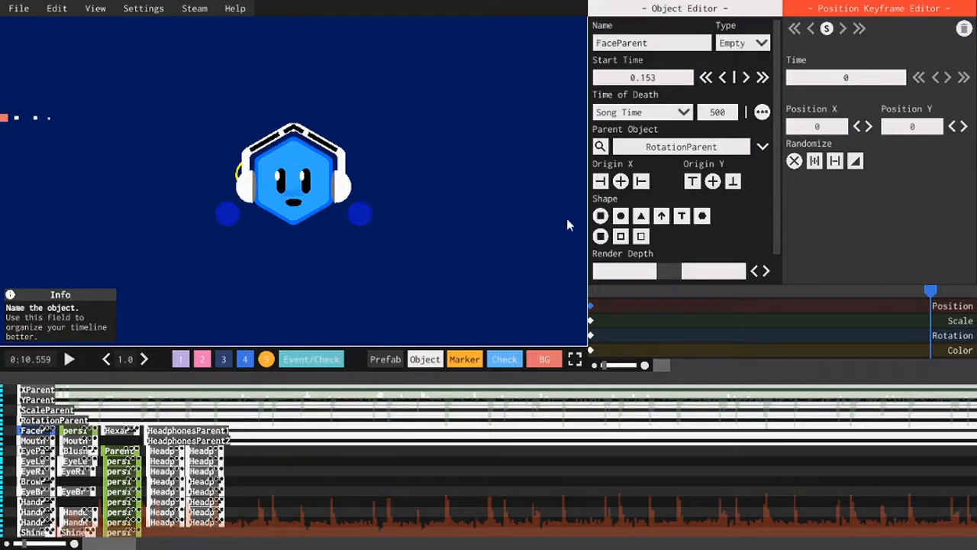
scroll(823, 126, up, 1)
scroll(823, 126, down, 1)
scroll(928, 128, up, 1)
scroll(928, 128, down, 1)
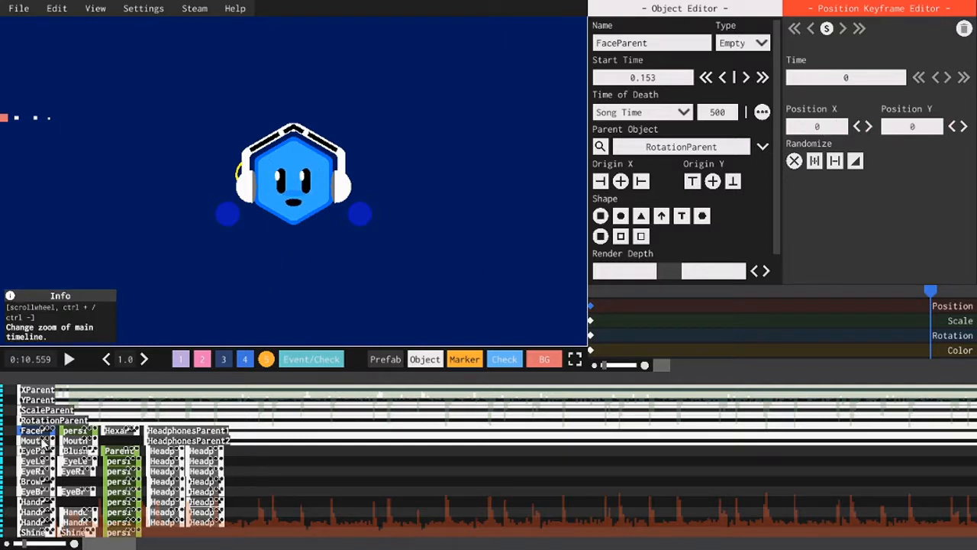
Select Mouthbase, move the playhead to about 6.73 s and examine the object's first scale keyframe.
click(44, 442)
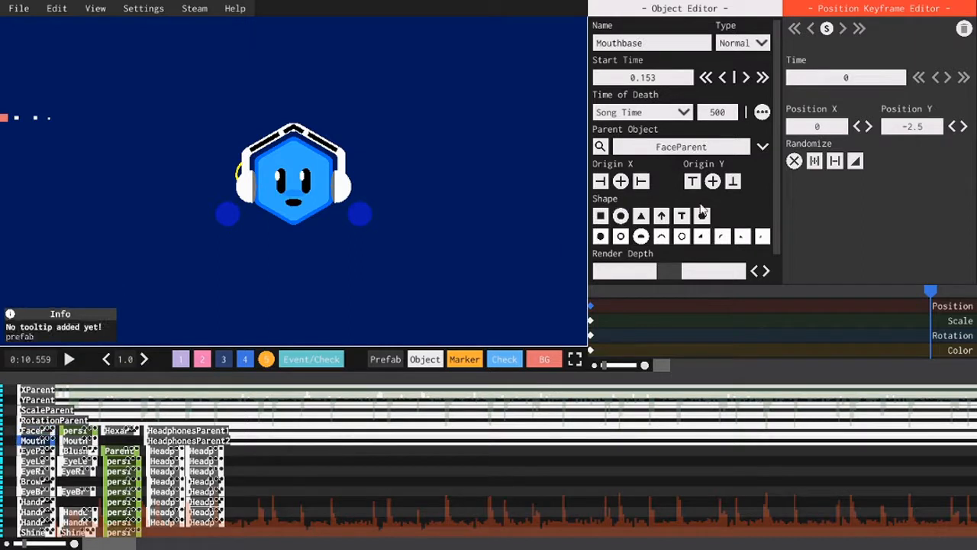
drag(629, 294, 805, 290)
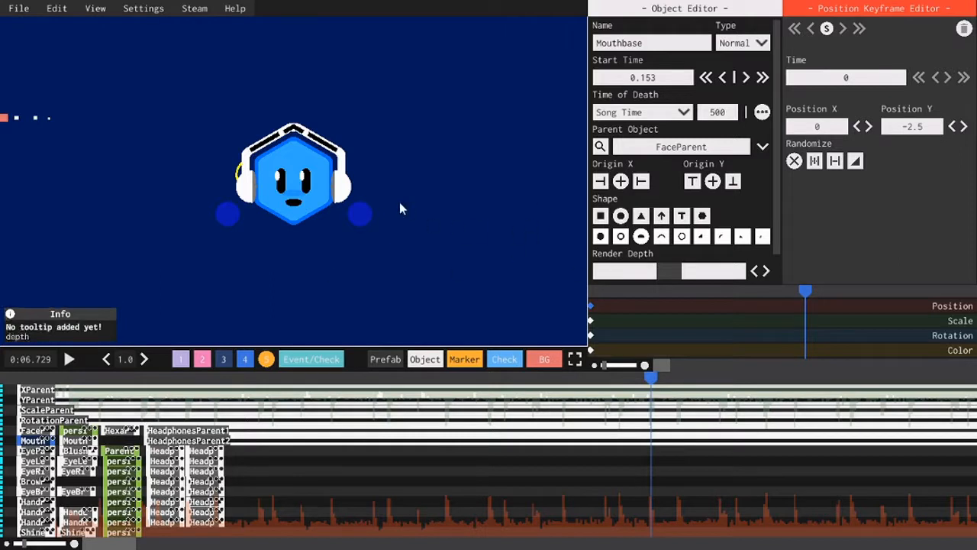
click(591, 319)
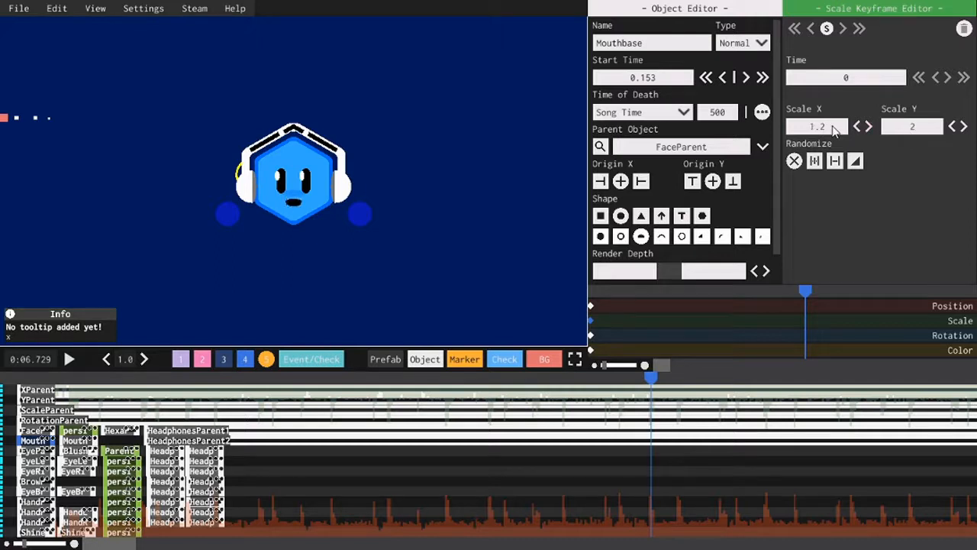
Select MouthPart and try shifting its starting position, returning it to 0.
click(77, 440)
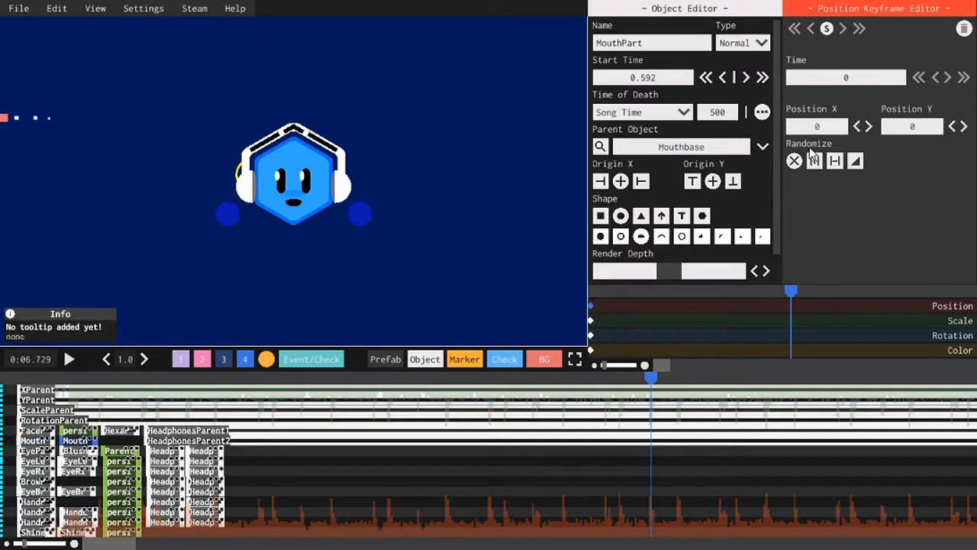
scroll(916, 131, up, 1)
scroll(916, 131, down, 1)
scroll(916, 131, up, 2)
scroll(917, 133, down, 1)
scroll(918, 132, up, 3)
scroll(916, 131, down, 1)
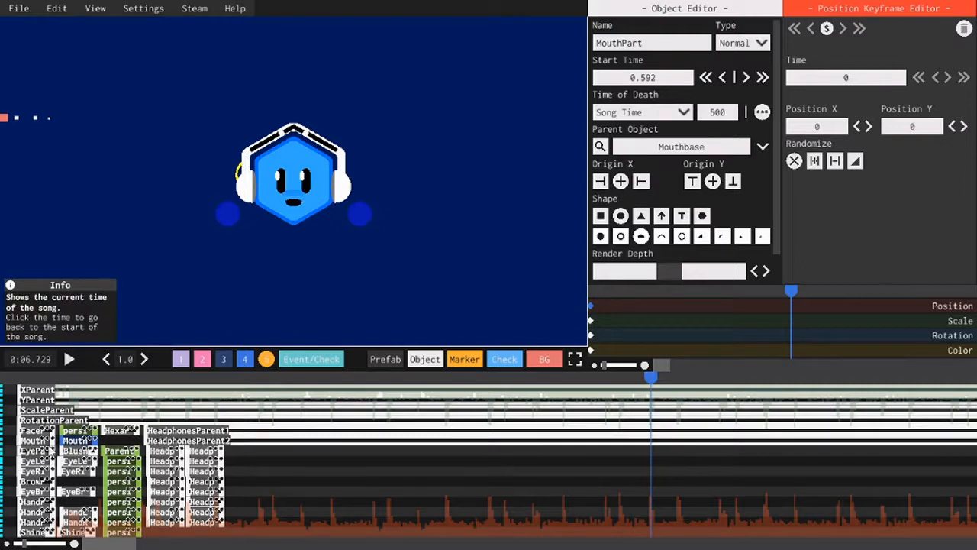
Review the parents and start keyframes of Mouthbase, FaceParent, EyeParent, EyeLeftBase and EyeRightBase.
click(42, 441)
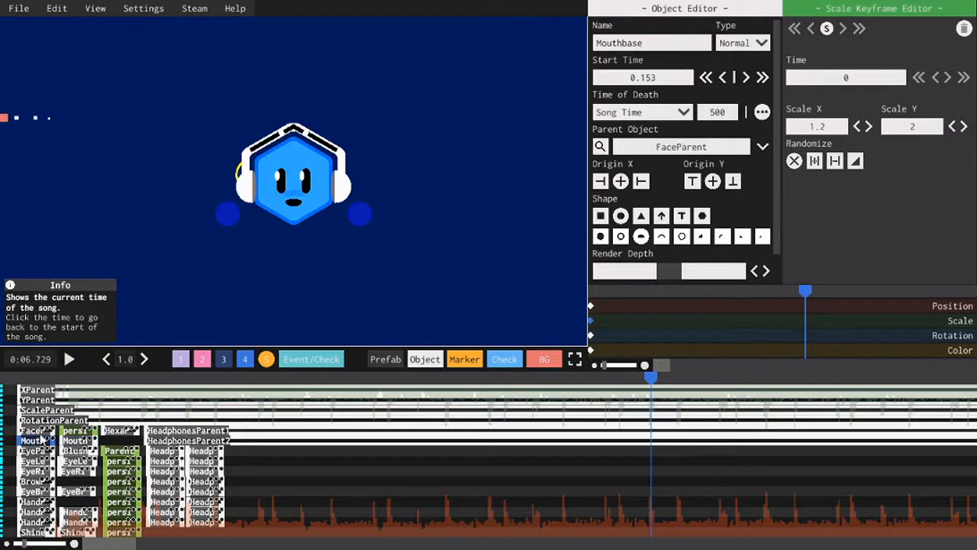
click(36, 431)
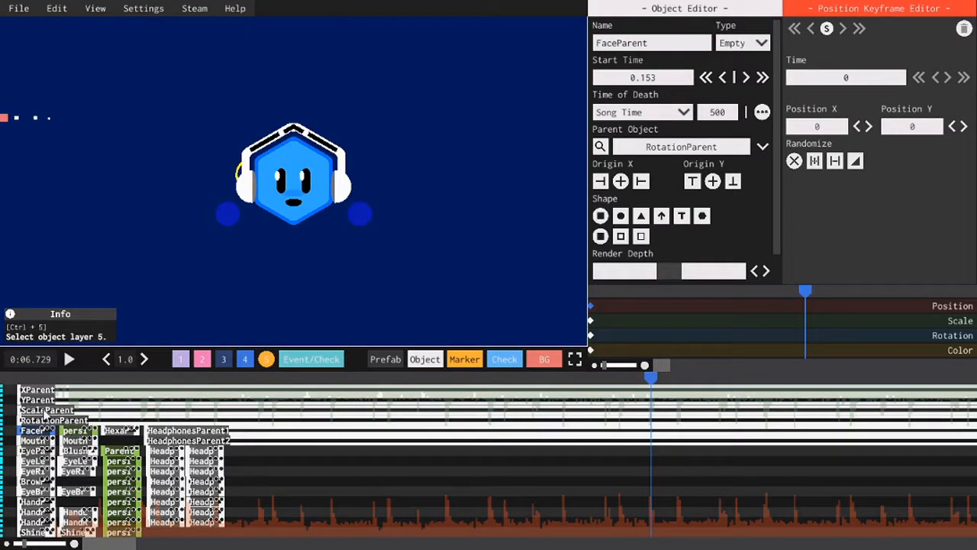
click(35, 451)
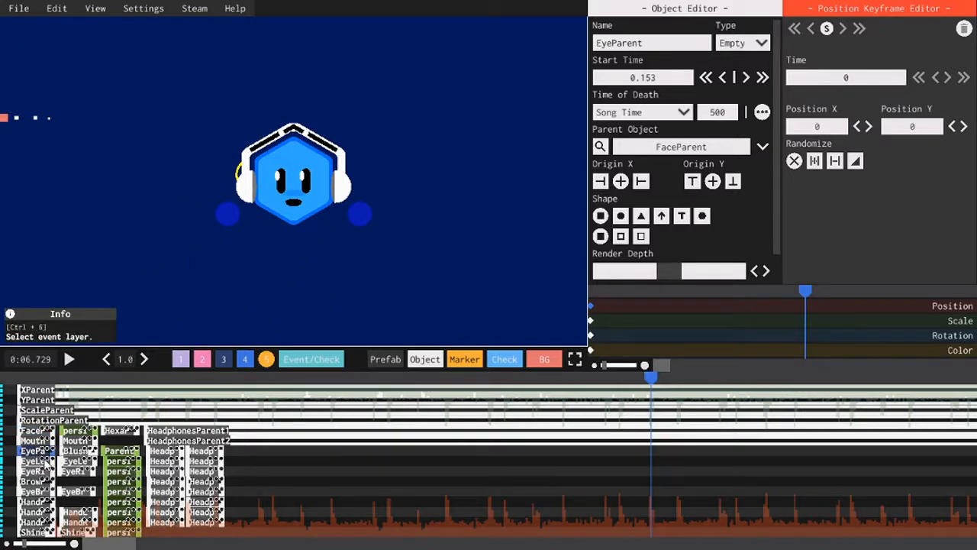
click(39, 461)
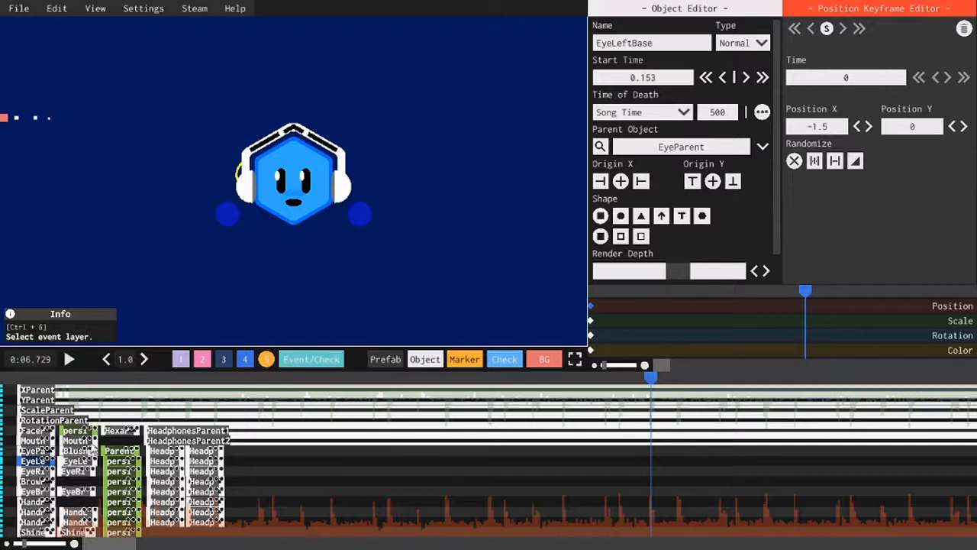
click(23, 471)
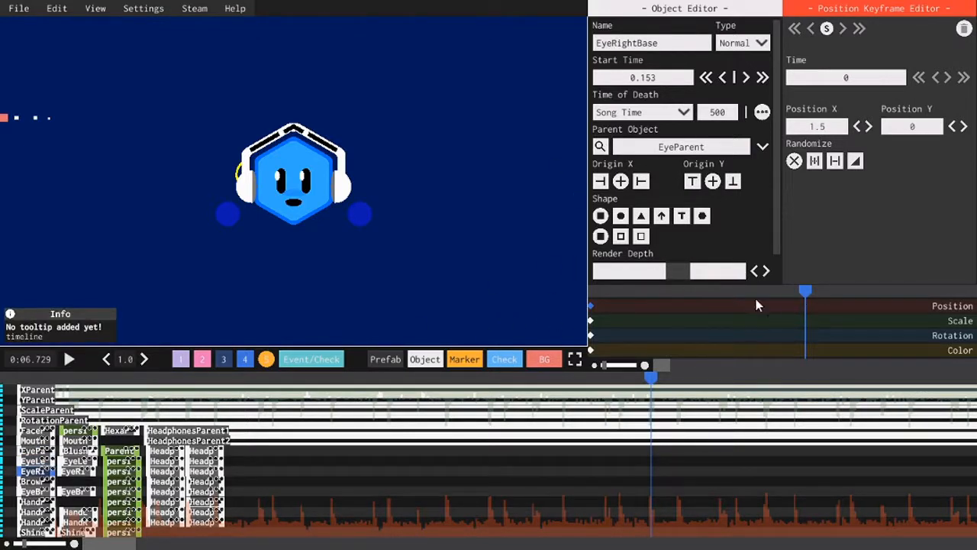
Add two scale keyframes to EyeParent, the later at about 6.85 s, testing Scale Y 0 on it and setting it to 1.
click(35, 450)
click(590, 320)
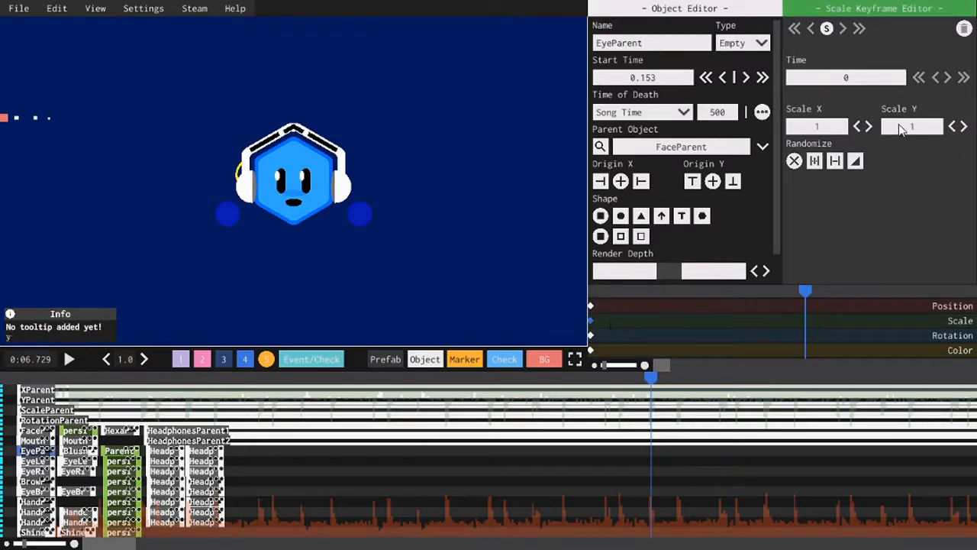
right_click(814, 320)
right_click(775, 324)
click(814, 320)
text(0)
drag(805, 292, 782, 290)
click(930, 165)
text(1)
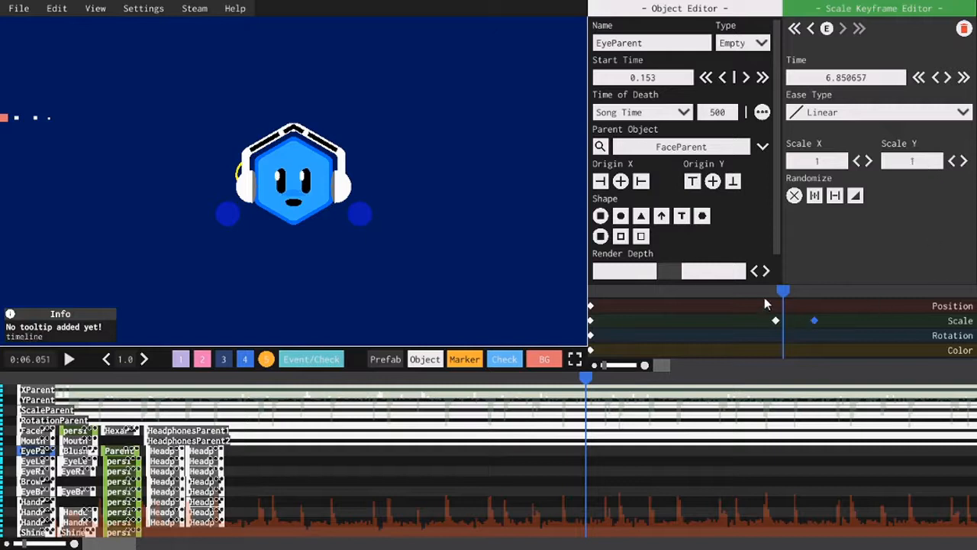
Check EyeLeftBase's parent and preview EyeParent's last scale keyframe with the playhead at about 6.53 s.
click(46, 462)
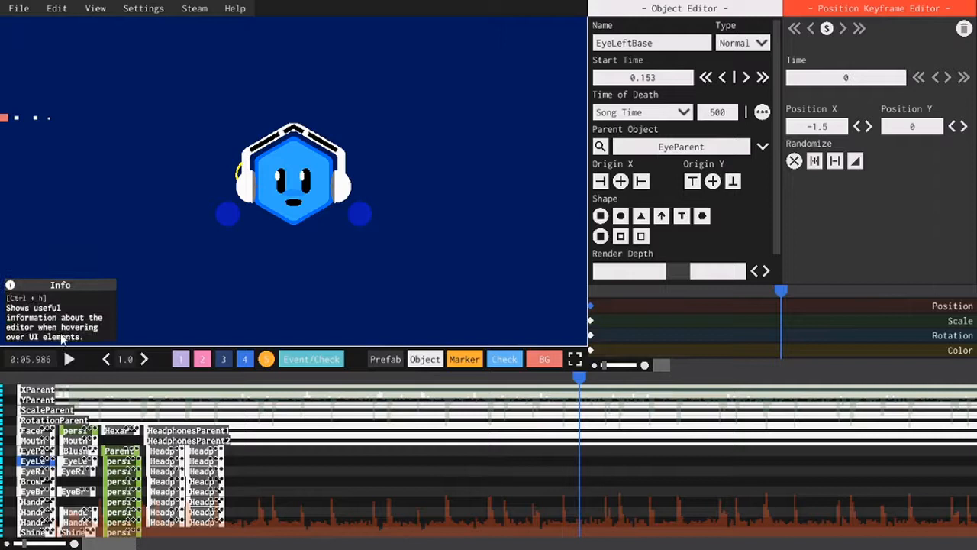
click(45, 450)
click(813, 321)
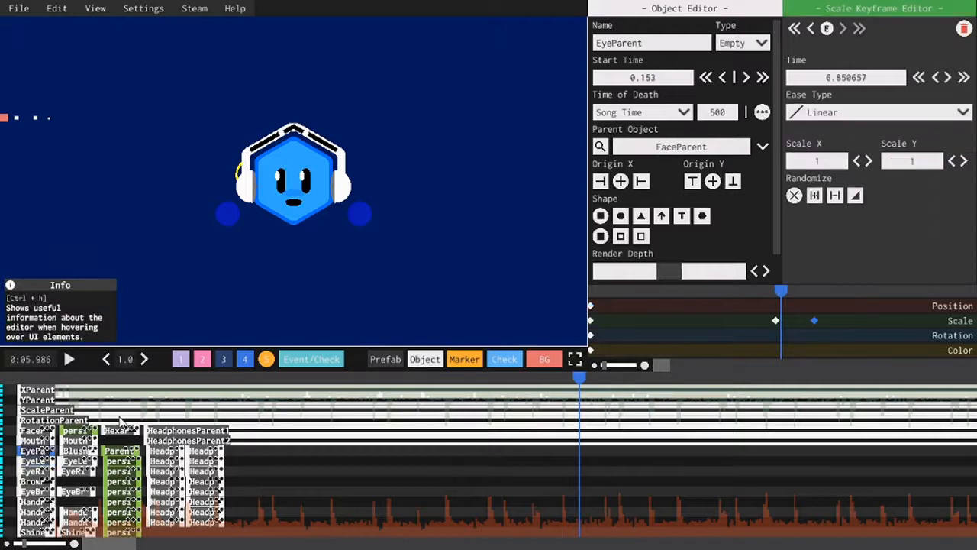
drag(780, 291, 801, 287)
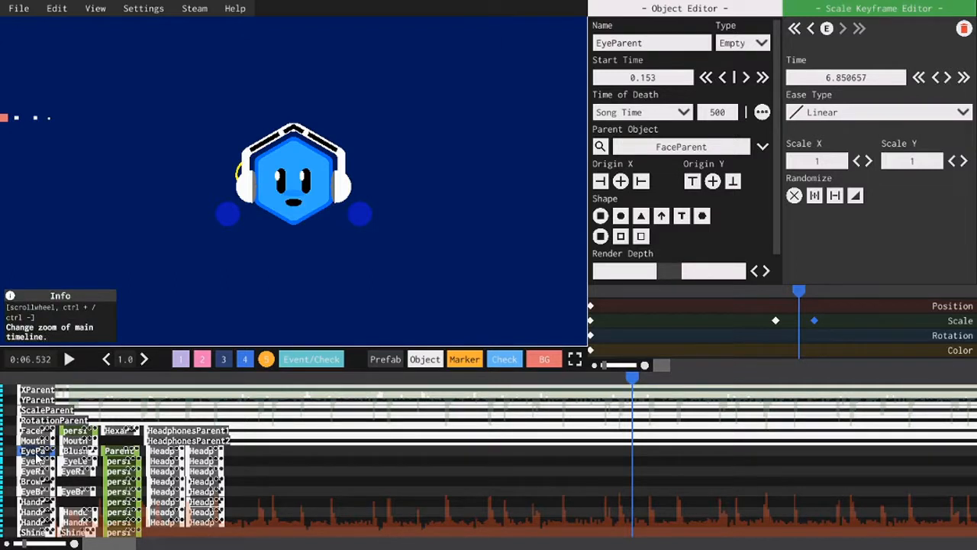
Move the playhead to about 7.21 s and try lowering BrowParent to Position Y -1 to half-close the eyes.
click(33, 480)
drag(798, 293, 820, 293)
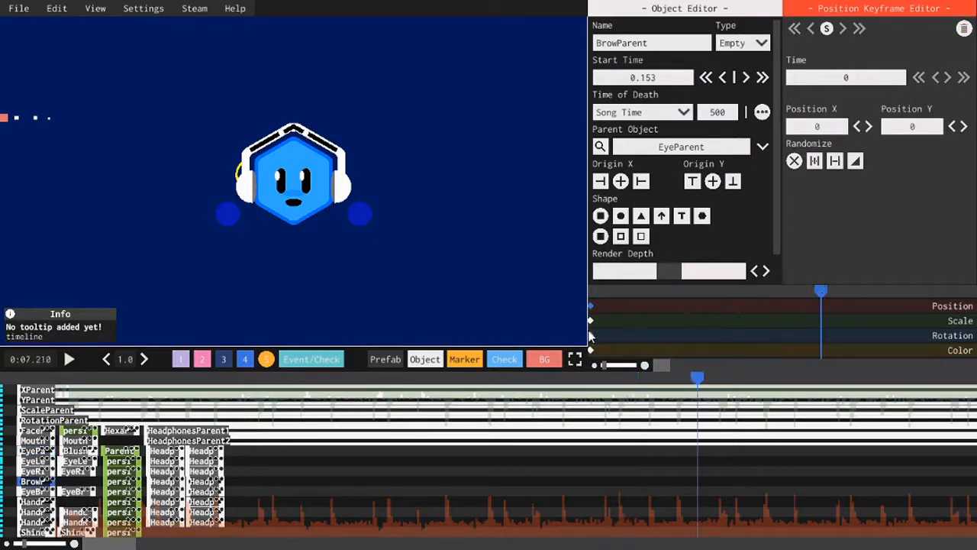
scroll(934, 128, down, 1)
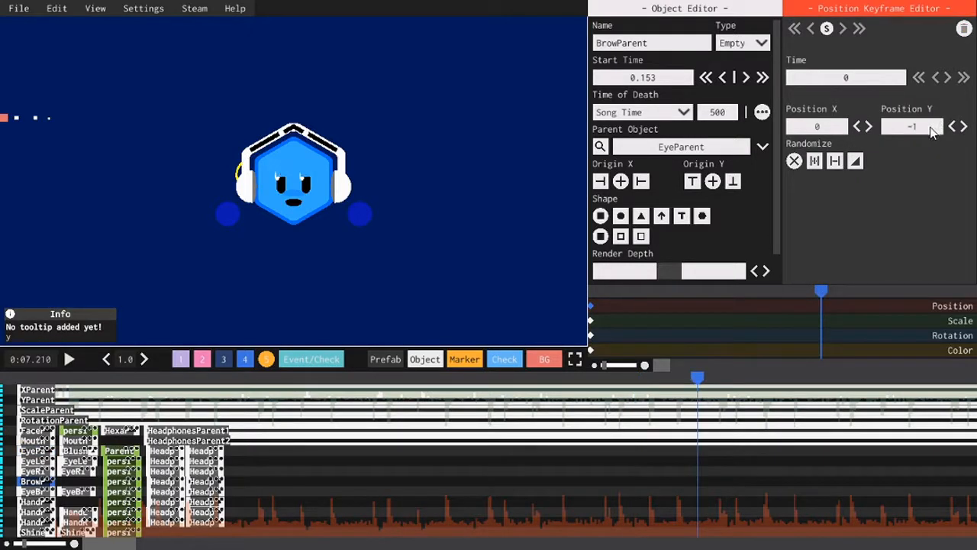
scroll(932, 132, up, 1)
scroll(931, 132, down, 1)
scroll(931, 131, up, 1)
scroll(931, 132, down, 1)
scroll(931, 131, up, 1)
scroll(931, 132, down, 1)
scroll(931, 131, up, 1)
scroll(931, 132, down, 1)
scroll(932, 131, up, 1)
scroll(931, 131, down, 1)
scroll(931, 131, up, 1)
scroll(931, 131, down, 1)
scroll(931, 131, up, 1)
scroll(932, 131, down, 1)
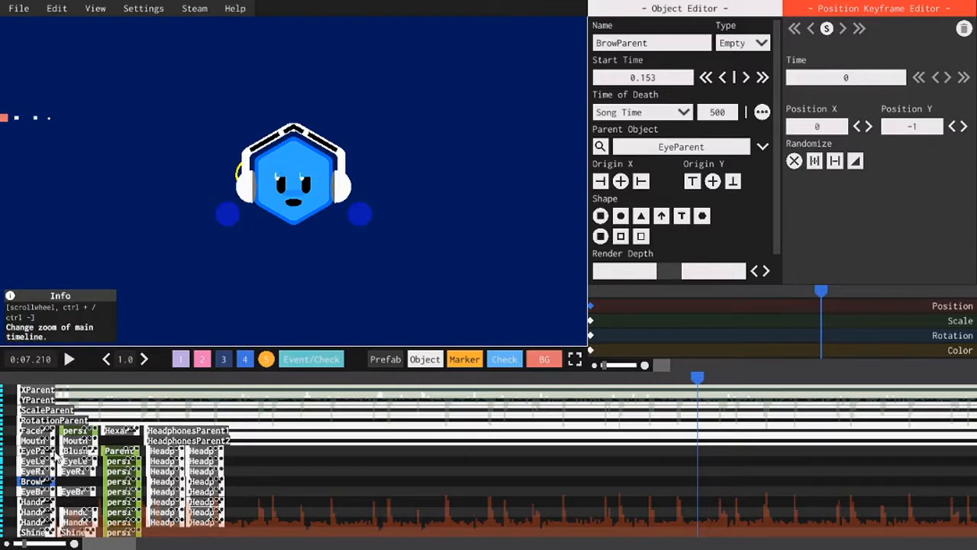
Set Scale Y to 1 on EyeParent's last scale keyframe.
click(46, 451)
click(38, 481)
click(26, 451)
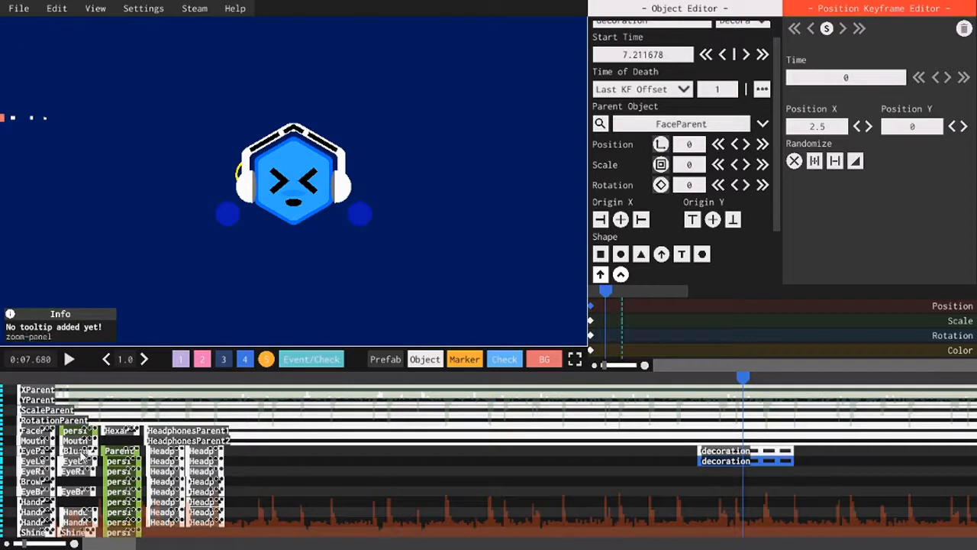
click(48, 452)
click(897, 161)
text(1)
Delete the two decoration objects used as squinting eyes and return BrowParent's Position Y to 0.
click(739, 460)
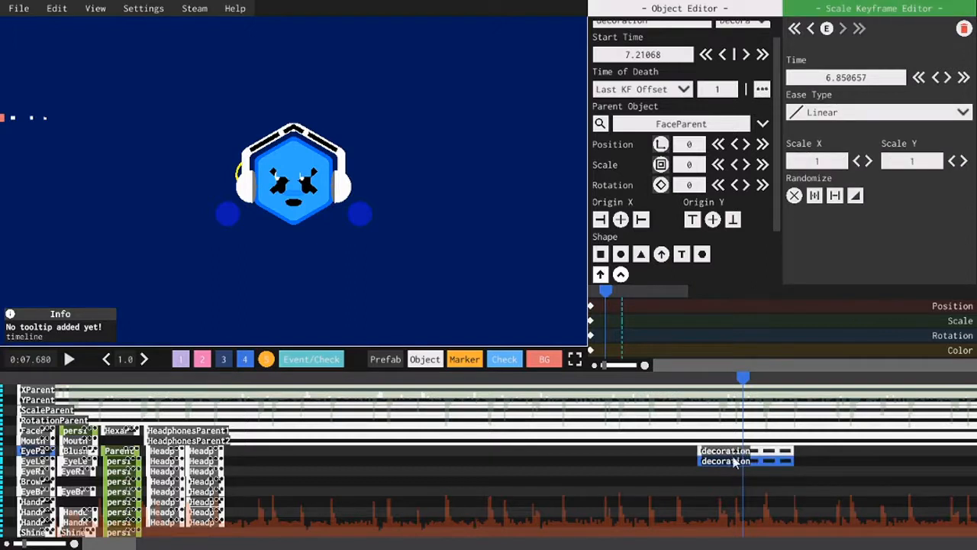
key(Delete)
scroll(932, 120, up, 1)
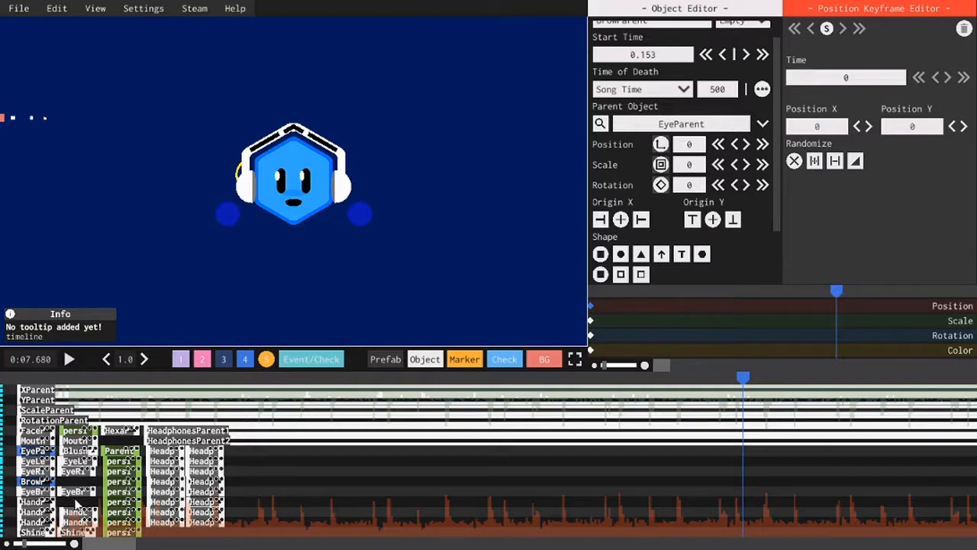
Try rotating HandParentMain in both directions at its first rotation keyframe, returning it to 0.
click(46, 504)
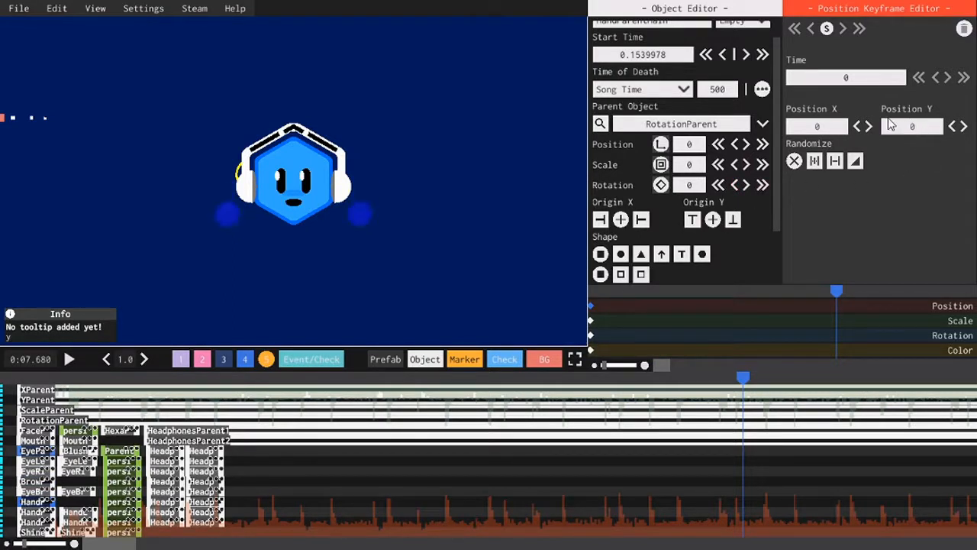
click(591, 336)
scroll(858, 138, down, 5)
scroll(859, 139, up, 8)
scroll(859, 138, down, 2)
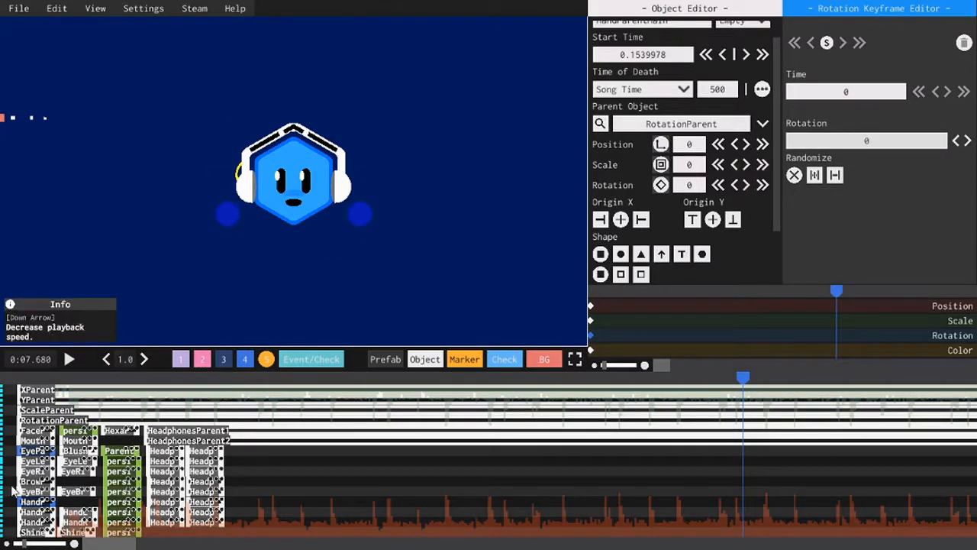
Select HandParentLeft and try shifting its starting position, returning it to 0.
click(31, 512)
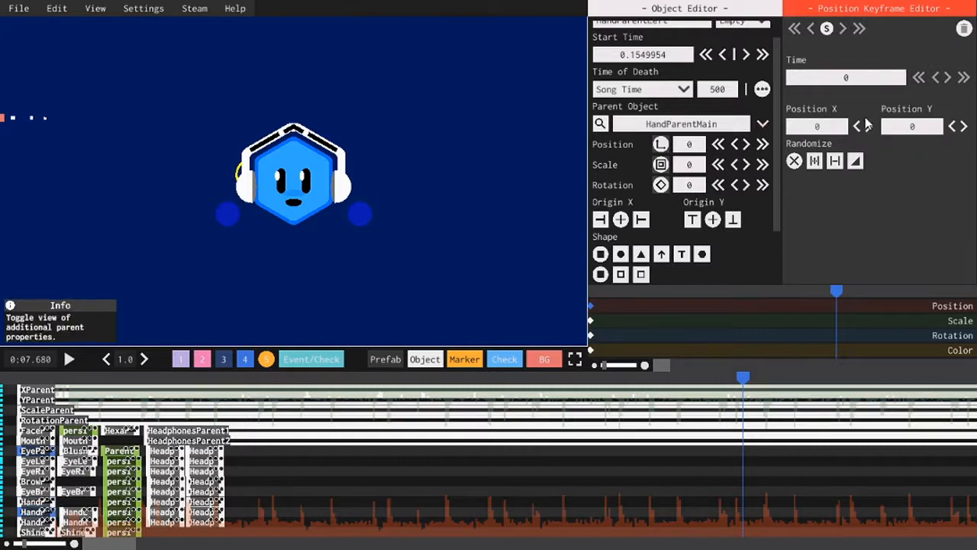
scroll(780, 110, up, 1)
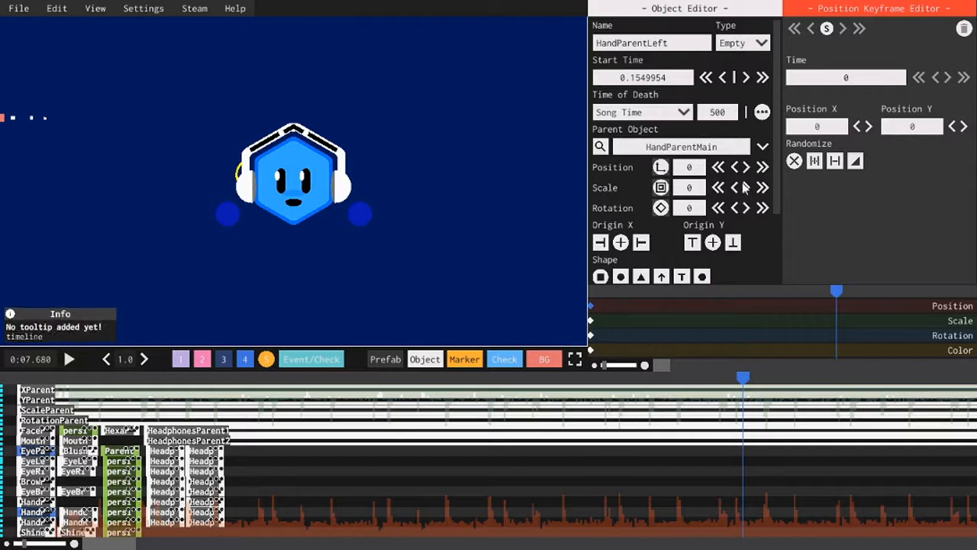
scroll(799, 132, up, 3)
scroll(799, 133, down, 1)
scroll(799, 133, down, 2)
Try rotating HandParentLeft to -75 at its first rotation keyframe, returning it to 0.
click(591, 336)
scroll(840, 138, down, 2)
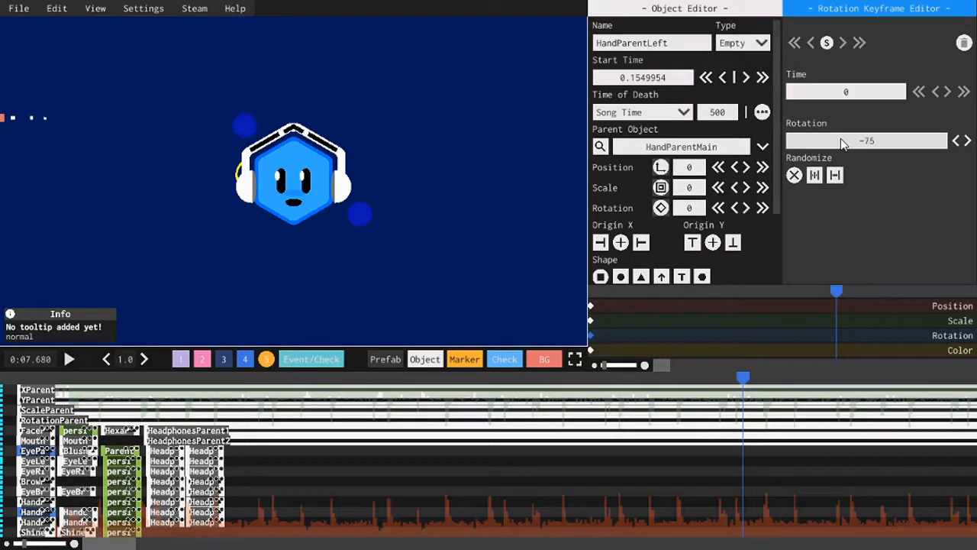
scroll(840, 138, up, 2)
scroll(840, 138, down, 2)
scroll(840, 138, up, 2)
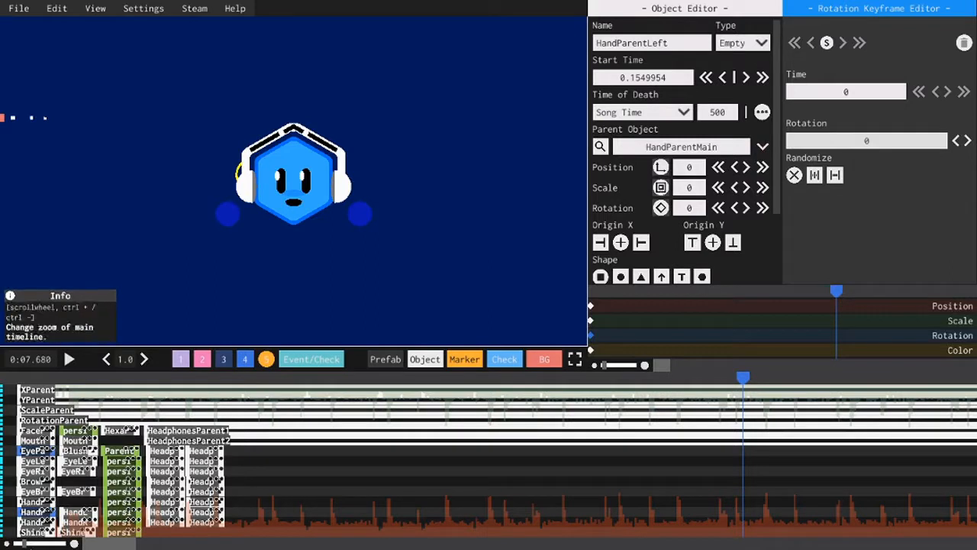
Test the left hand object's position values, and review the HandParentRight and HandParentMain objects.
click(83, 513)
scroll(803, 129, up, 2)
scroll(803, 129, down, 2)
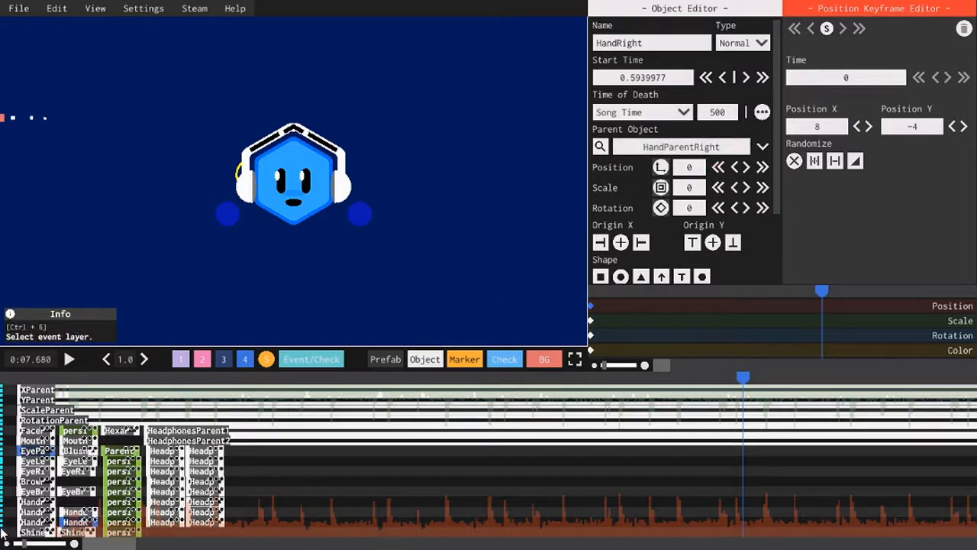
click(36, 522)
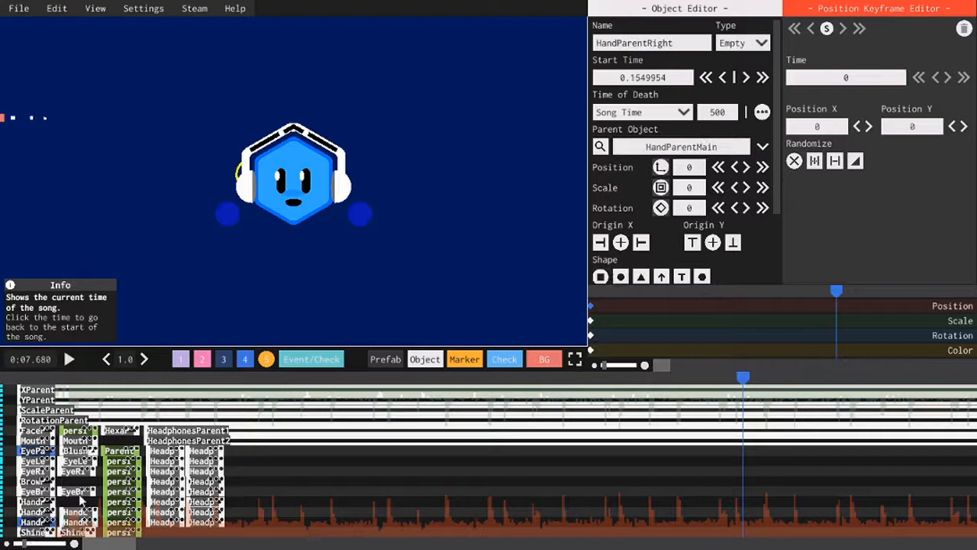
click(38, 502)
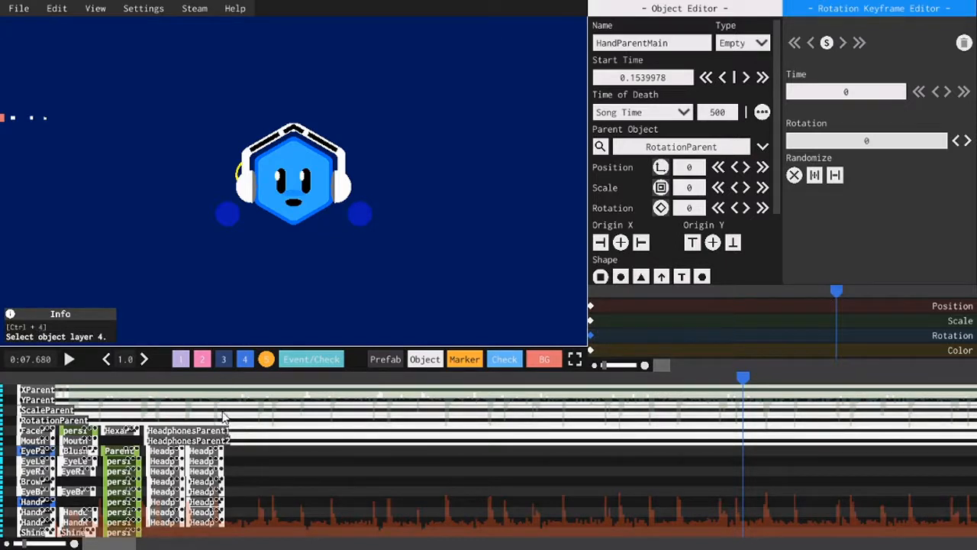
Add two position keyframes to HeadphonesParent1, setting the last one to X -2, Y 9 with OutSine easing.
drag(813, 290, 780, 292)
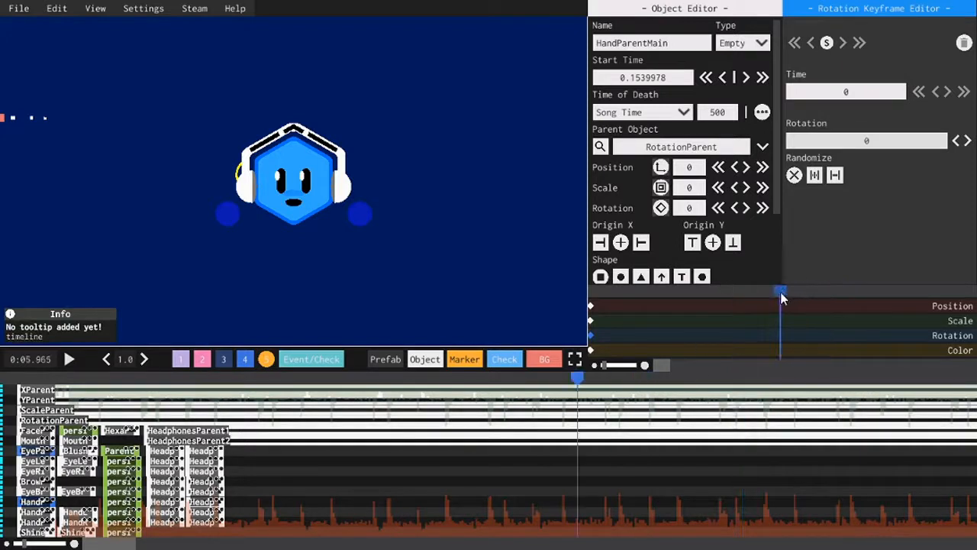
click(371, 436)
drag(687, 290, 651, 289)
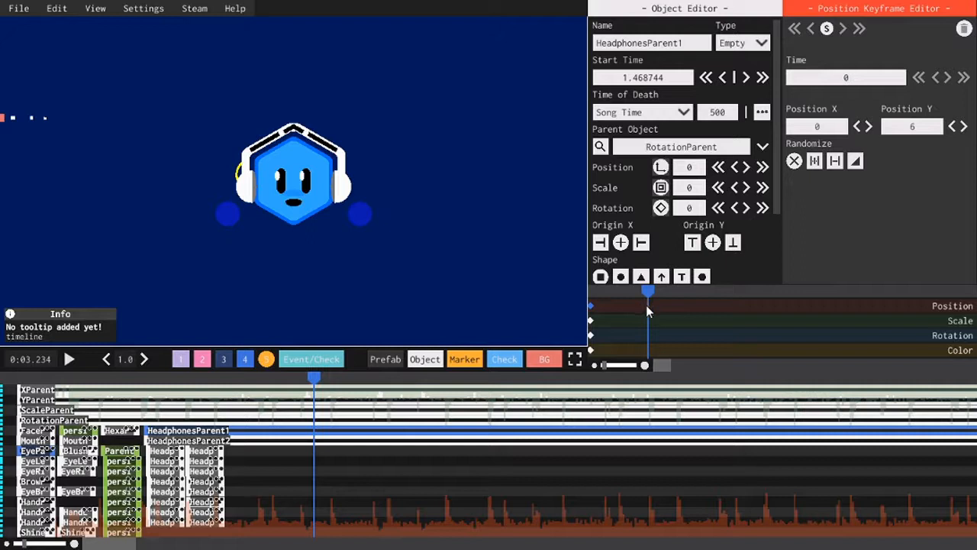
right_click(645, 306)
right_click(676, 307)
click(813, 111)
click(835, 173)
scroll(897, 165, up, 3)
scroll(833, 157, down, 2)
Add two rotation keyframes to HeadphonesParent1 below the position ones, setting the last to rotation 15 with OutSine easing.
right_click(642, 335)
right_click(678, 335)
click(827, 126)
click(835, 188)
scroll(838, 176, up, 1)
Shift the final position and rotation keyframes of HeadphonesParent1 slightly earlier and play back the headphone movement from about 2.5 seconds.
drag(651, 291, 625, 289)
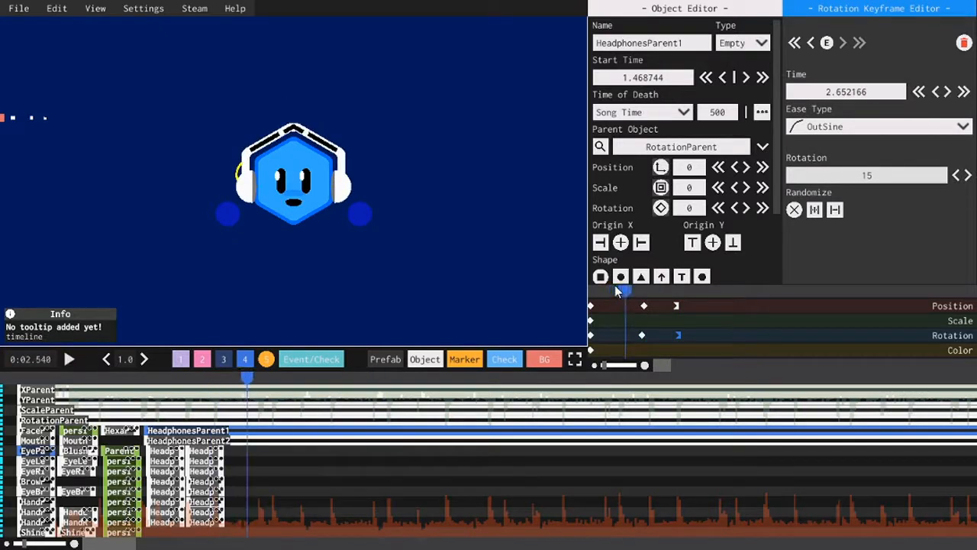
drag(690, 307, 670, 334)
click(644, 306)
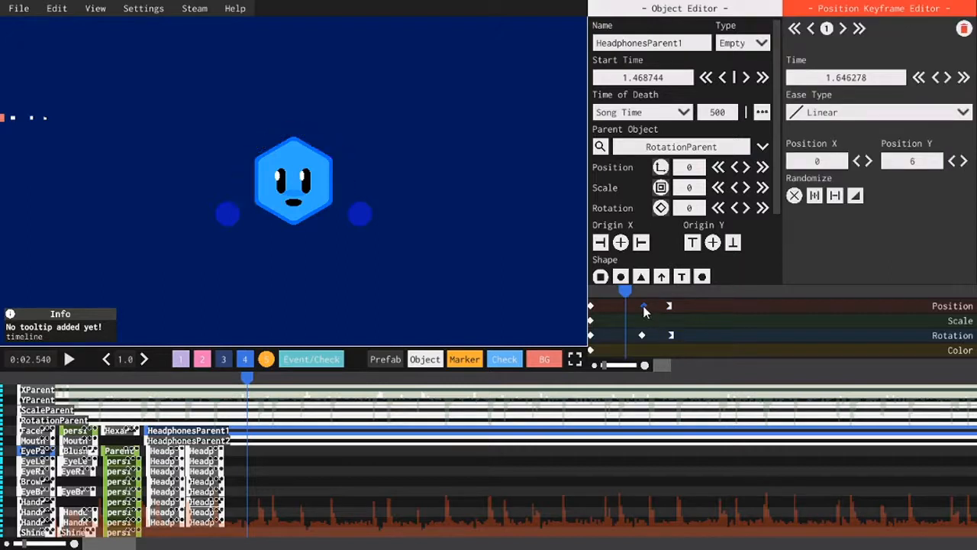
key(space)
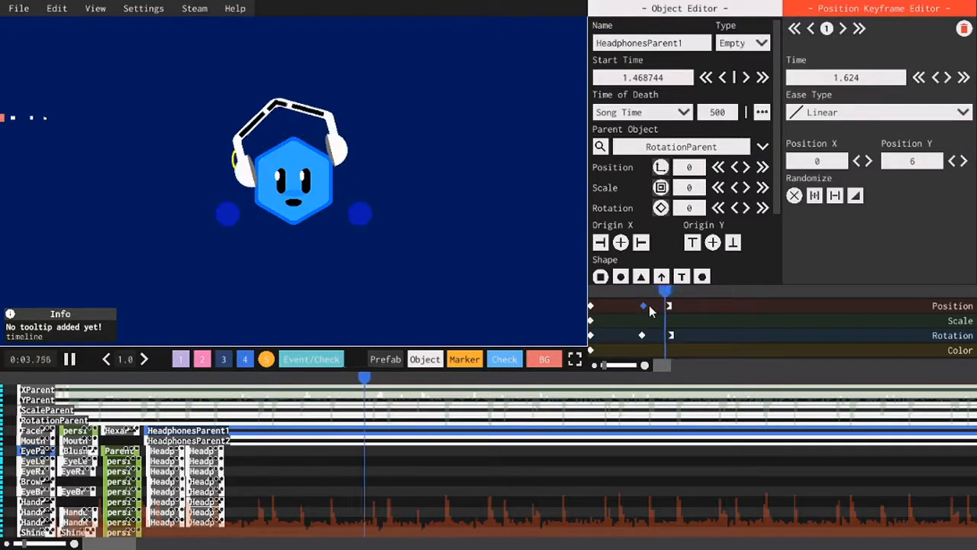
key(space)
Align the last two position keyframes with the rotation keyframes, placing the middle one at 1.558, and replay the animation.
click(671, 305)
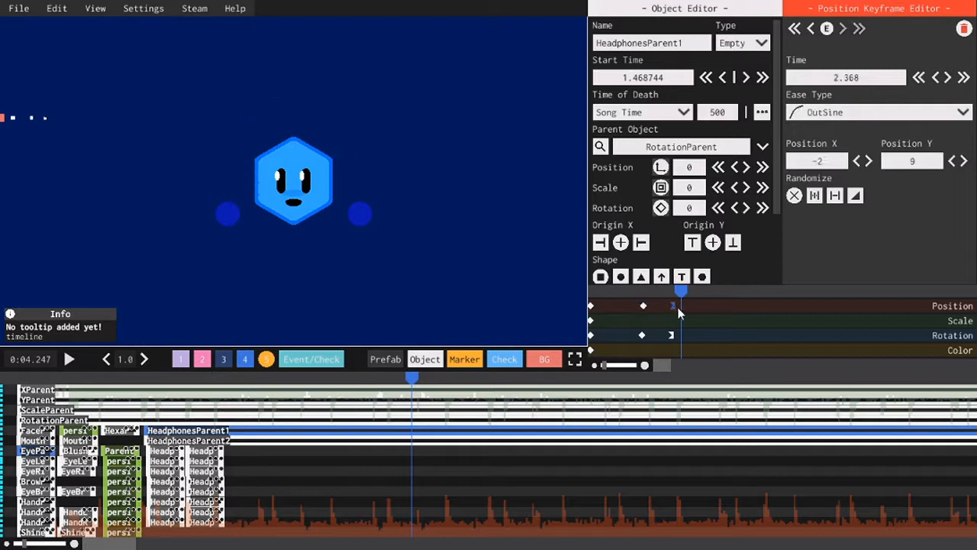
click(643, 306)
drag(641, 306, 637, 307)
click(632, 292)
key(space)
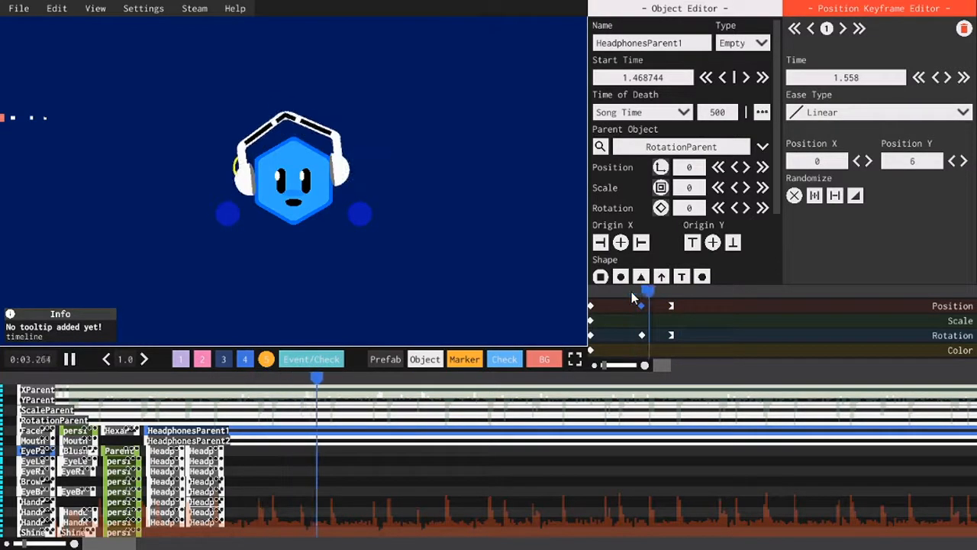
key(space)
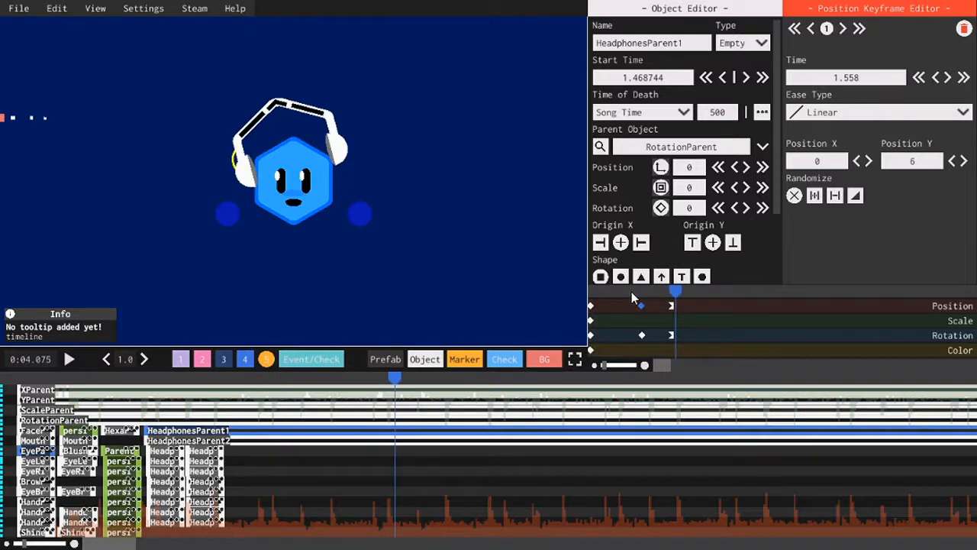